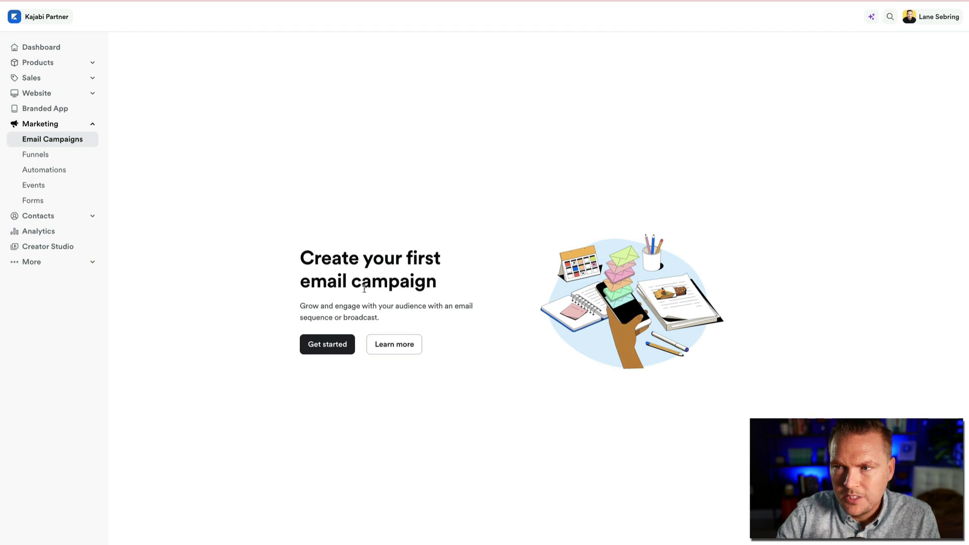
# - Create an Email Sequence titled 'My awesome course launch' and continue to the template page
pyautogui.click(326, 348)
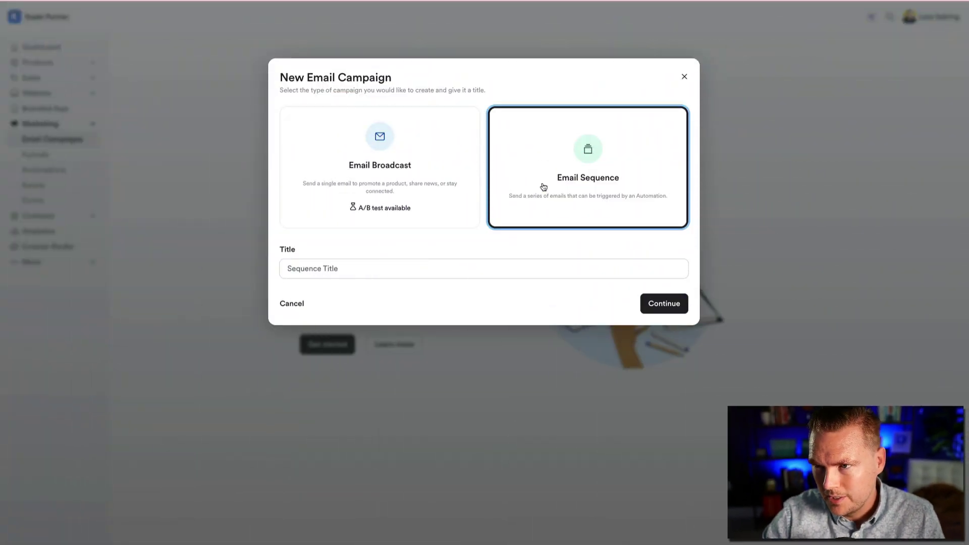
pyautogui.click(321, 268)
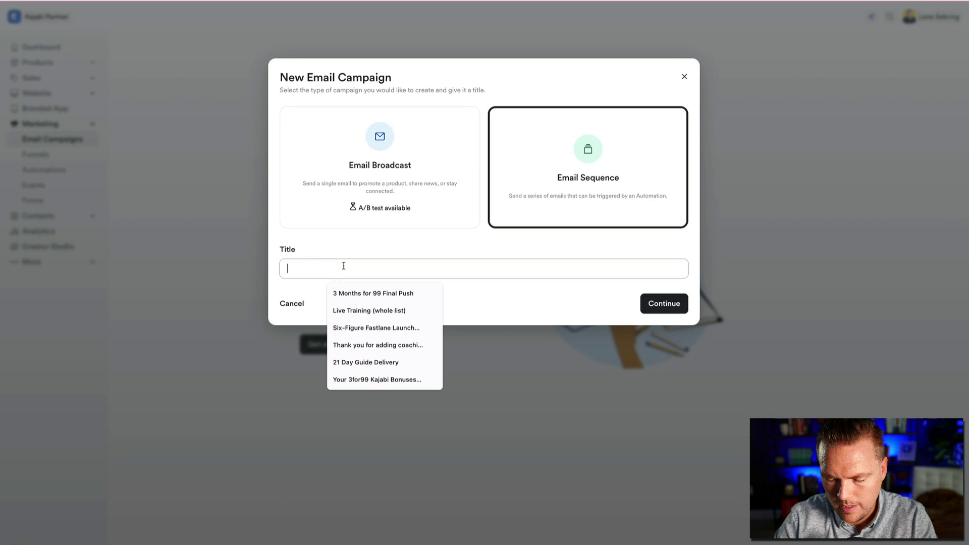
pyautogui.write('M')
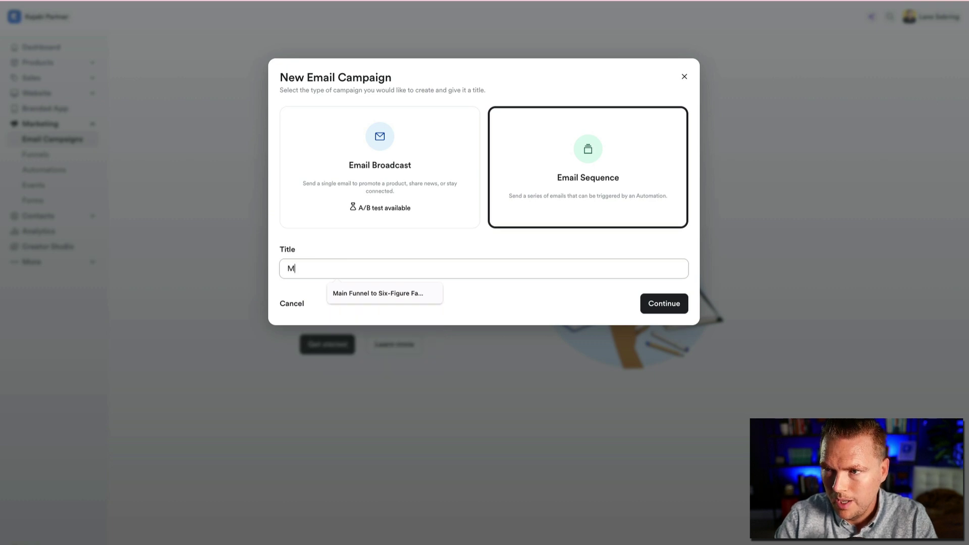
pyautogui.write('y awes')
pyautogui.press('BackSpace')
pyautogui.press('BackSpace')
pyautogui.write('weso')
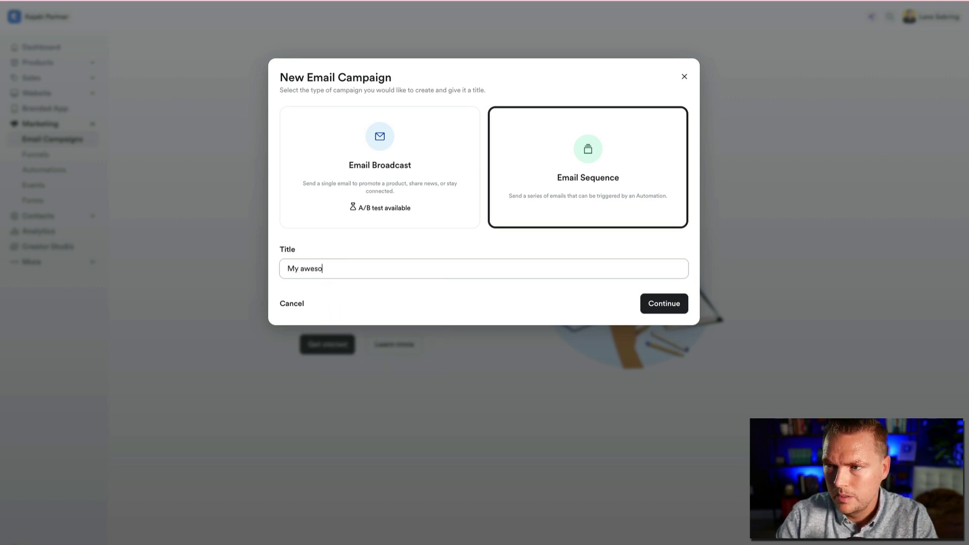
pyautogui.write('me course launch')
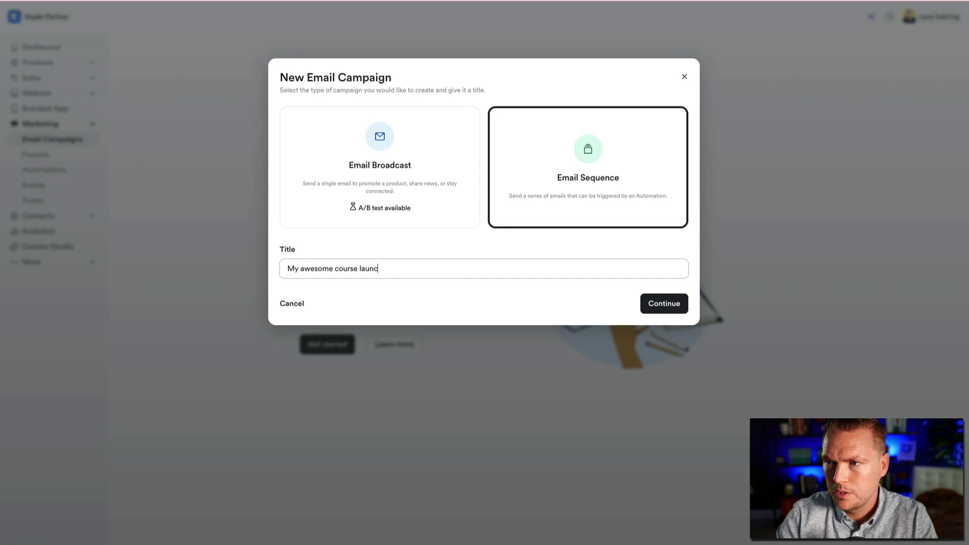
pyautogui.click(454, 266)
pyautogui.click(670, 305)
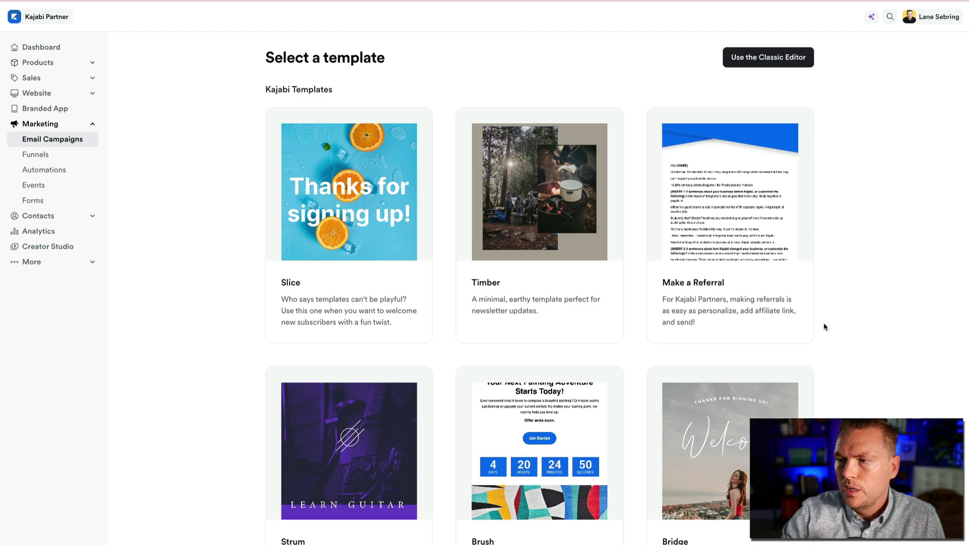
# - Browse the template gallery and preview the Announce an Event template
pyautogui.scroll(-3, 824, 327)
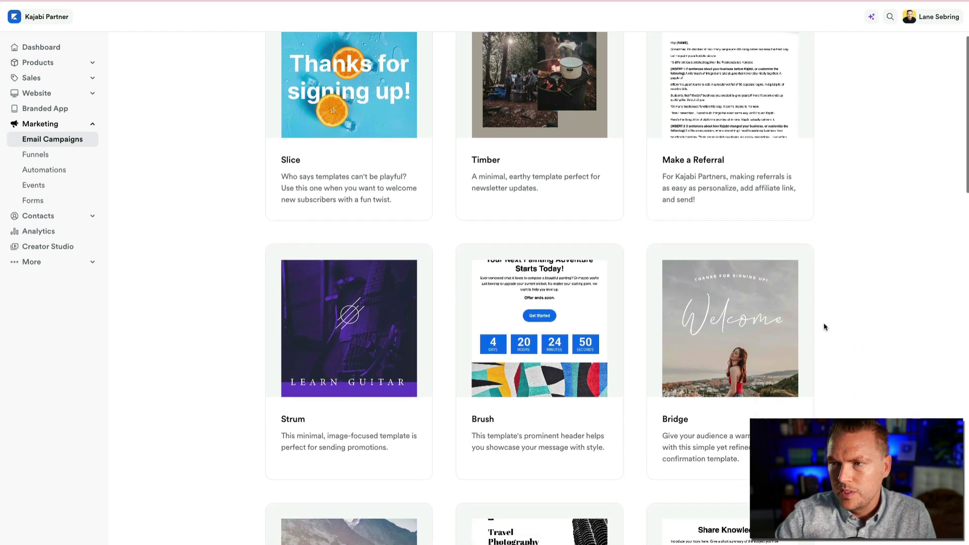
pyautogui.scroll(2, 824, 327)
pyautogui.scroll(-5, 854, 214)
pyautogui.scroll(-3, 854, 214)
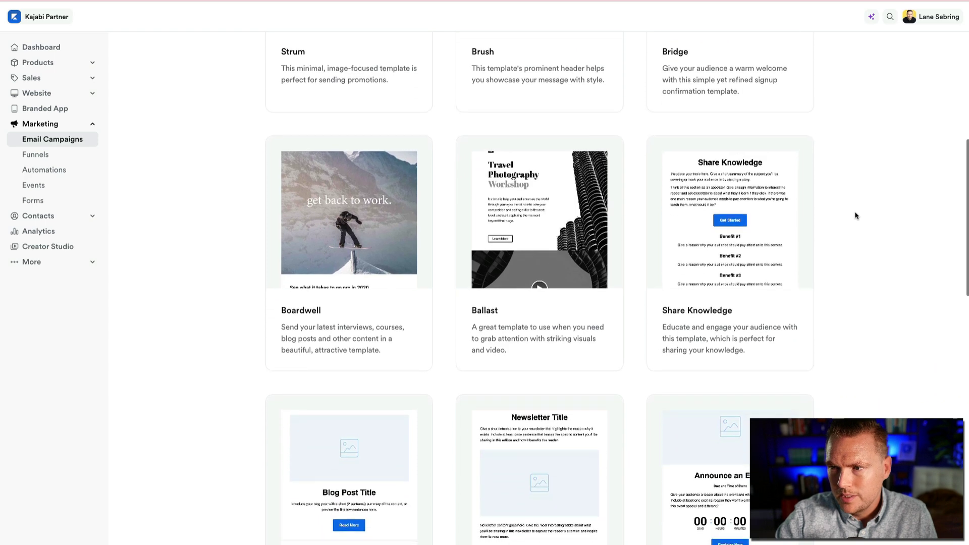
pyautogui.scroll(-6, 519, 182)
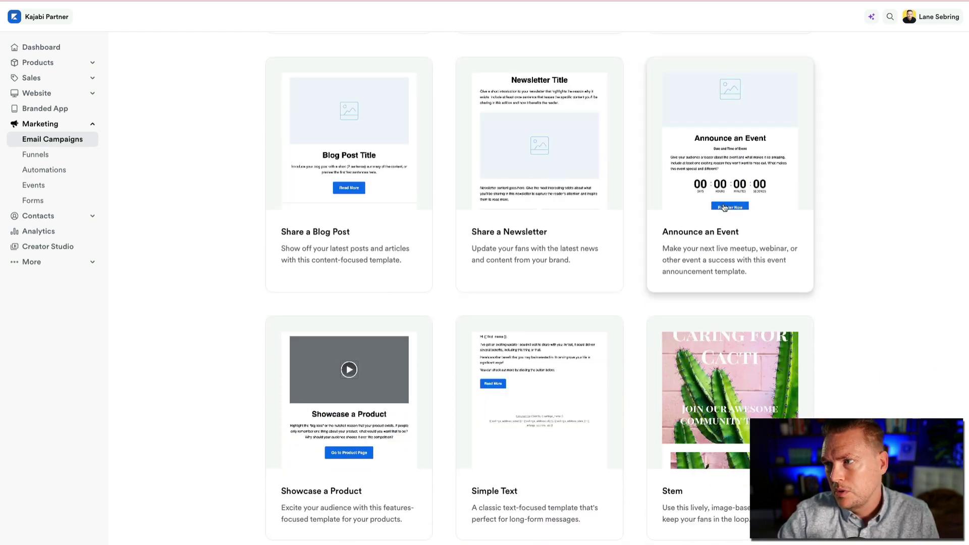
pyautogui.click(699, 175)
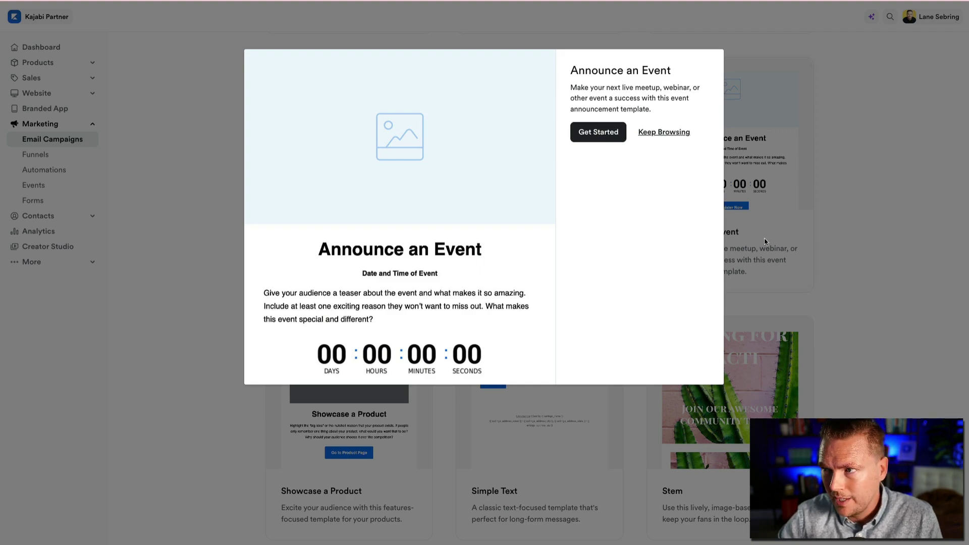
# - Close the Announce an Event preview and return to the top of the template gallery
pyautogui.click(807, 216)
pyautogui.scroll(15, 808, 217)
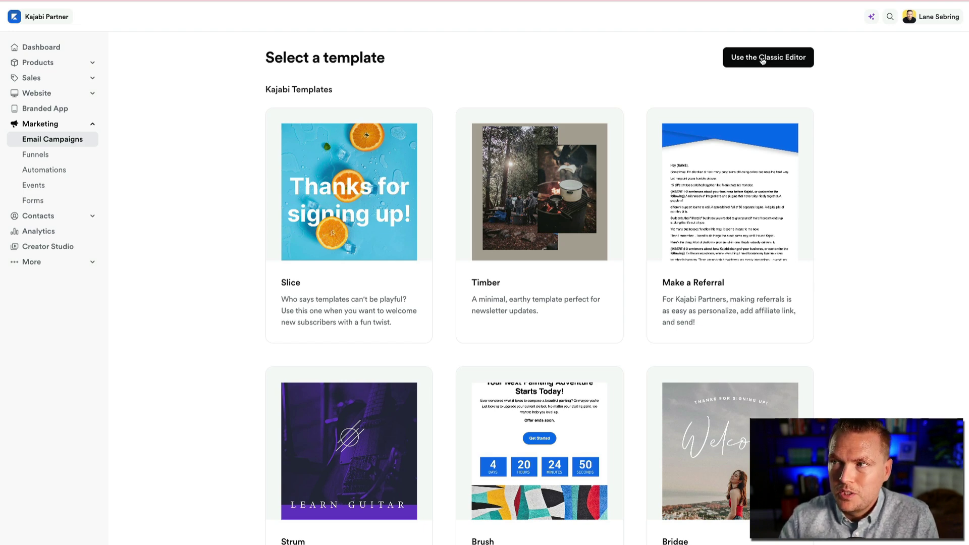
# - Choose the Classic Editor to get a blank New Email Sequence Email form
pyautogui.click(762, 60)
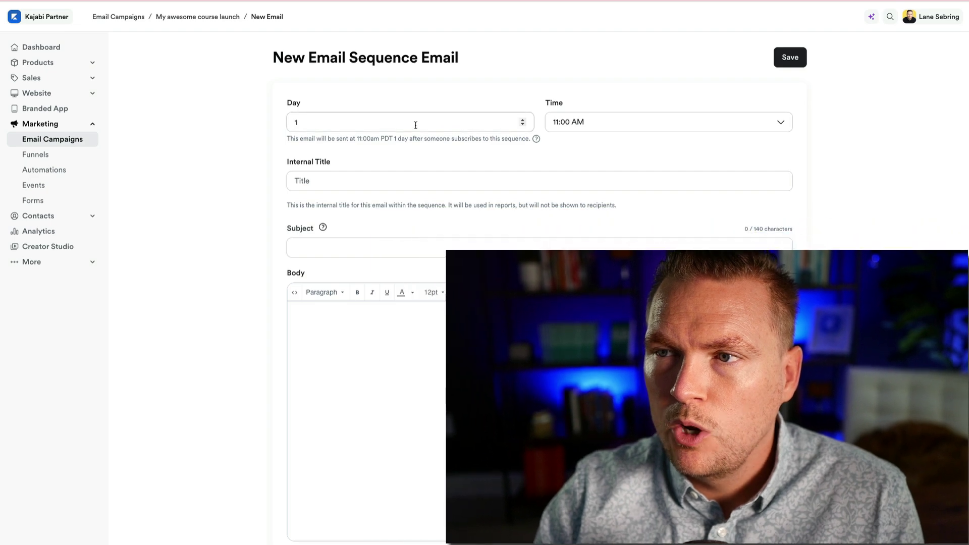
# - Lower the email's send day from 1 to 0
pyautogui.click(523, 125)
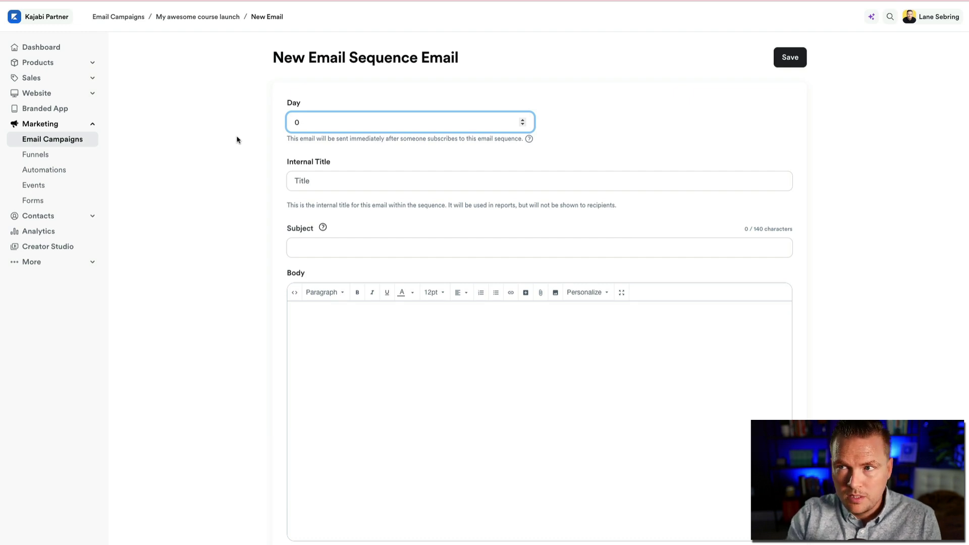
# - Enter 'here is your free guide' as the email's internal title
pyautogui.click(310, 183)
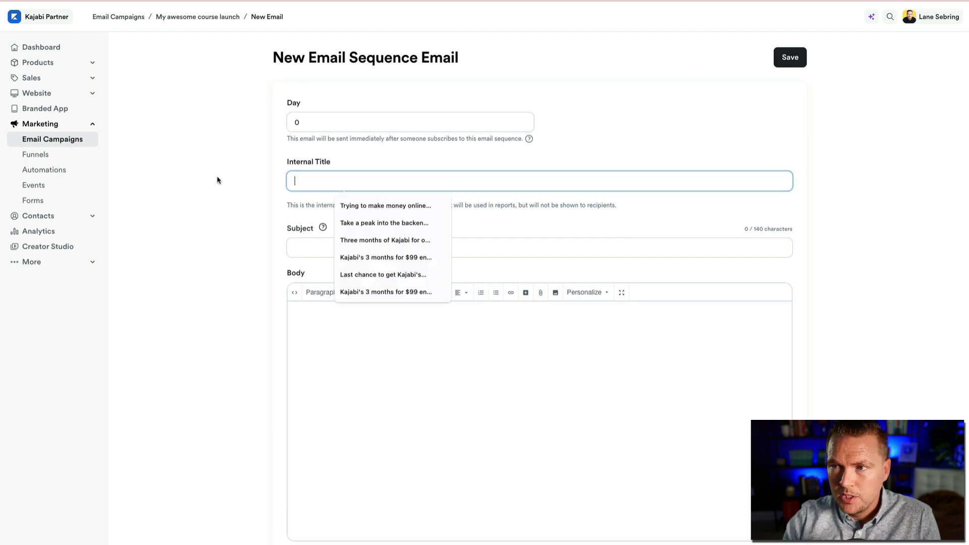
pyautogui.click(222, 210)
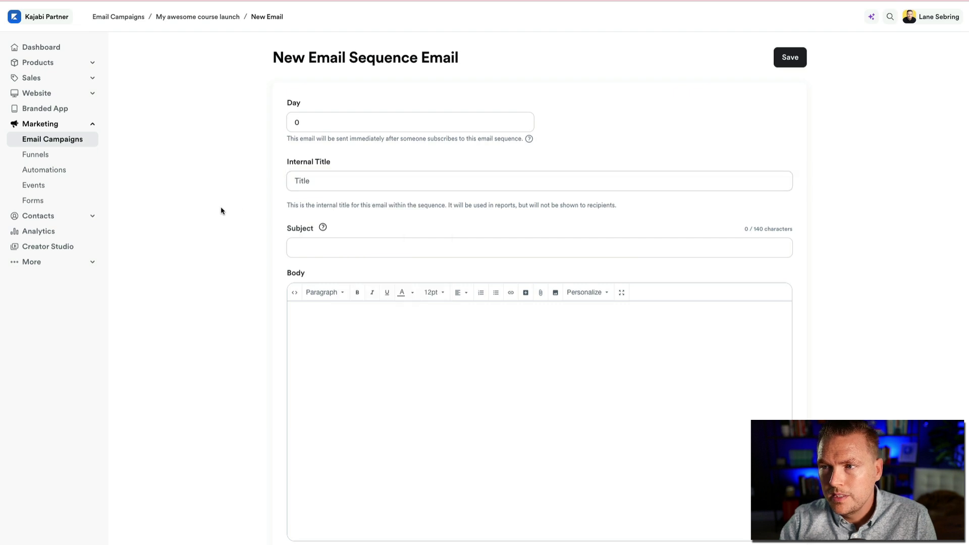
pyautogui.click(315, 183)
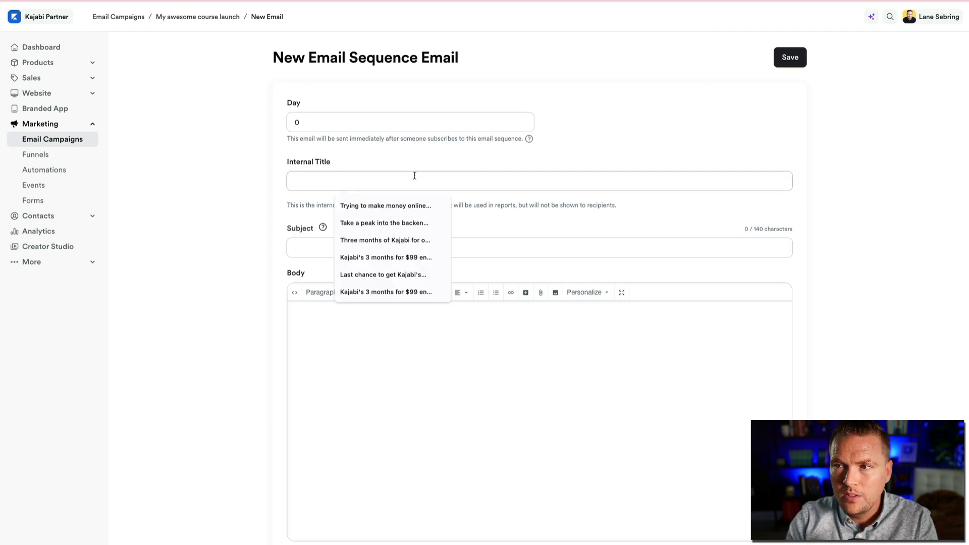
pyautogui.click(301, 246)
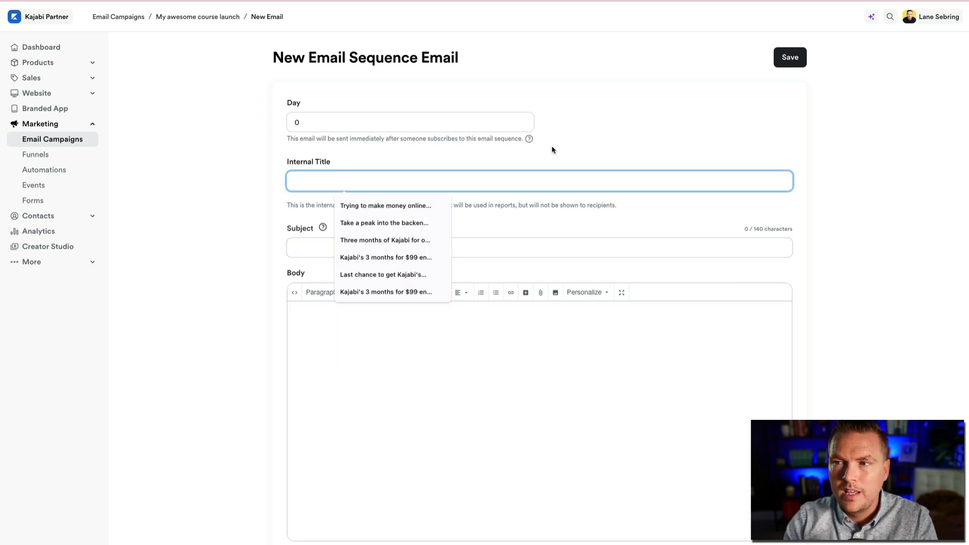
pyautogui.write('here is your free ')
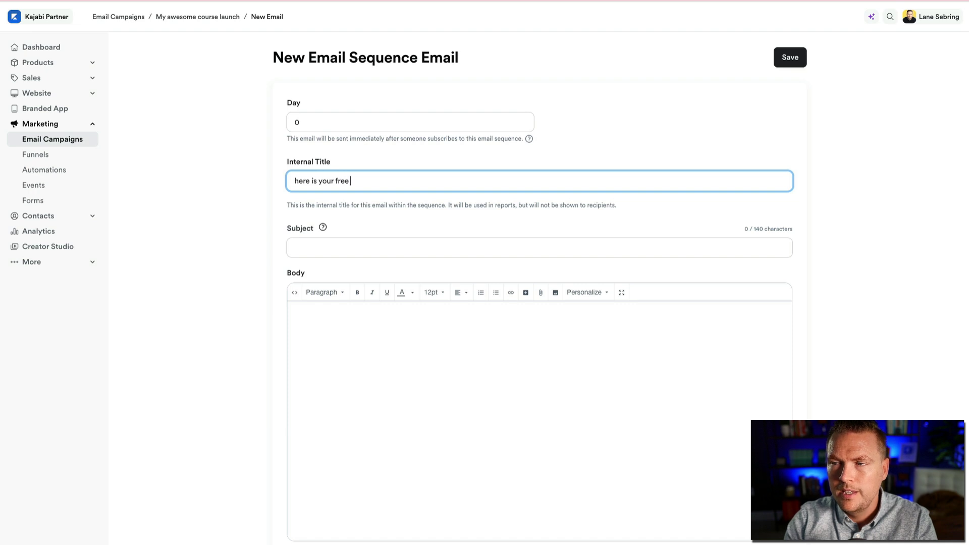
pyautogui.write('guide')
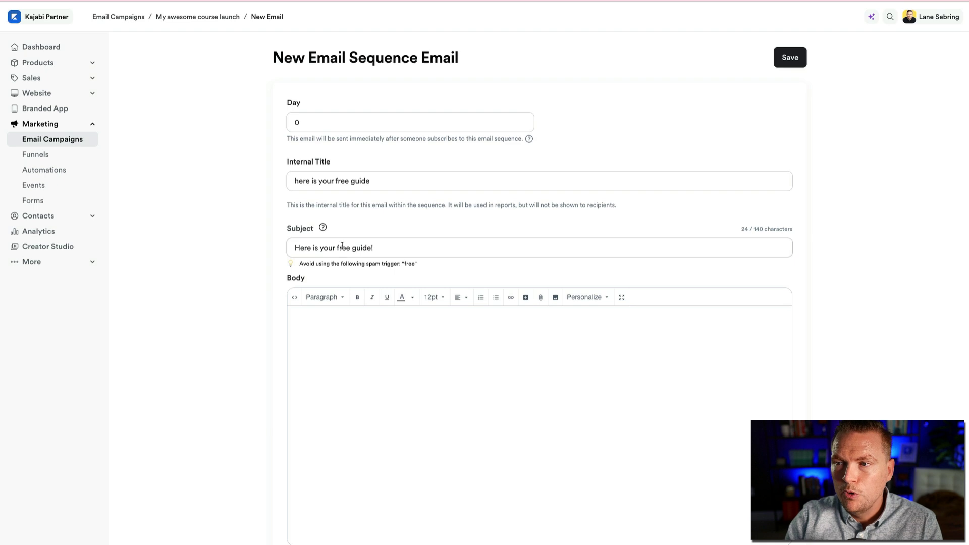
# - Rewrite the subject line as 'Here is the guide i promised you!'
pyautogui.click(381, 251)
pyautogui.press('BackSpace')
pyautogui.press('BackSpace')
pyautogui.press('BackSpace')
pyautogui.press('BackSpace')
pyautogui.press('BackSpace')
pyautogui.press('BackSpace')
pyautogui.press('BackSpace')
pyautogui.press('BackSpace')
pyautogui.press('BackSpace')
pyautogui.press('BackSpace')
pyautogui.press('BackSpace')
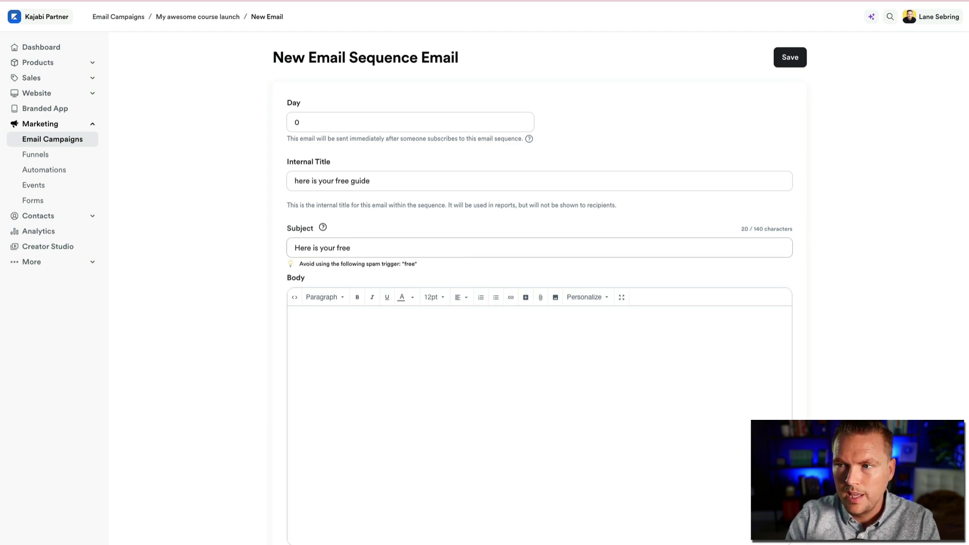
pyautogui.write('excl')
pyautogui.press('BackSpace')
pyautogui.press('BackSpace')
pyautogui.press('BackSpace')
pyautogui.press('BackSpace')
pyautogui.press('BackSpace')
pyautogui.press('BackSpace')
pyautogui.press('BackSpace')
pyautogui.press('BackSpace')
pyautogui.press('BackSpace')
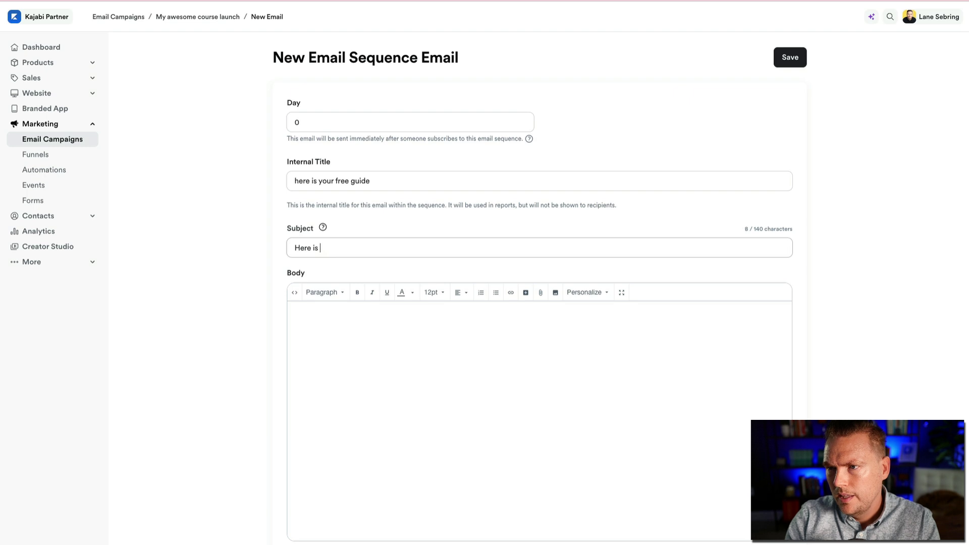
pyautogui.write('the guide i promised you!')
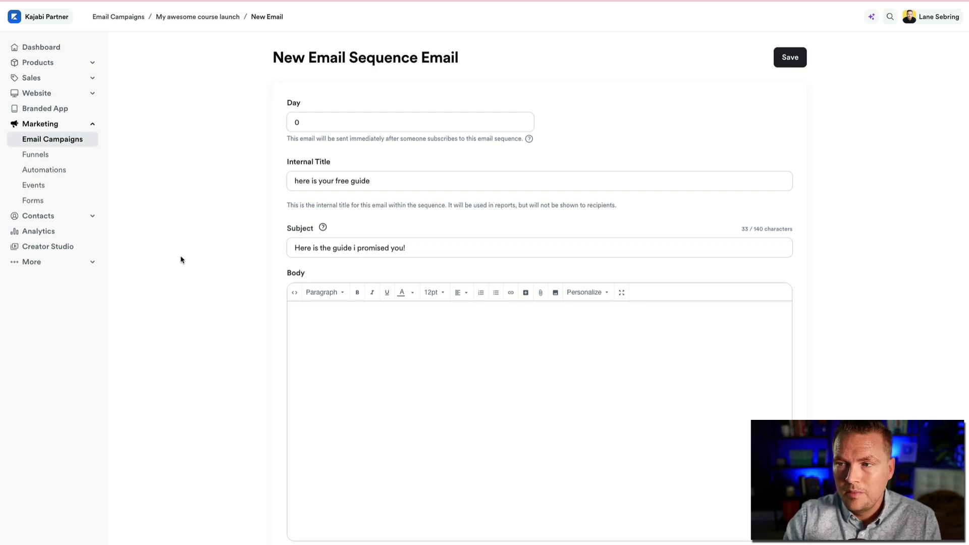
# - Type the body's opening line 'hey so glad you downloaded the free guide.'
pyautogui.click(326, 324)
pyautogui.write('hey so gla')
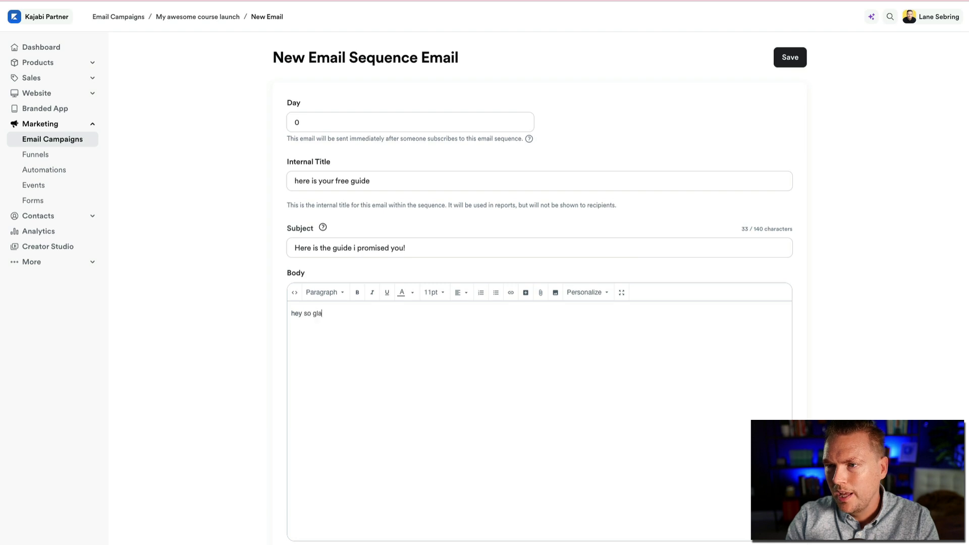
pyautogui.write('d you downl')
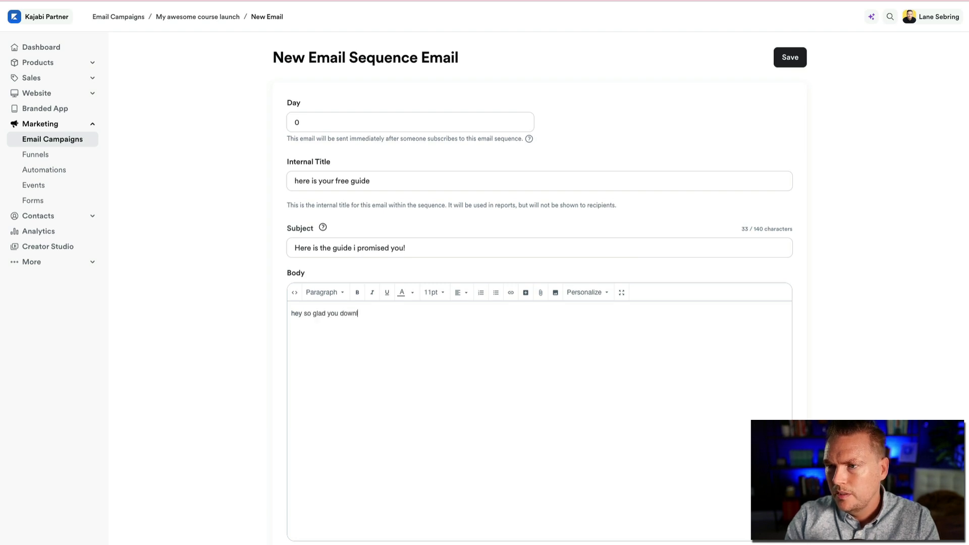
pyautogui.write('oaded the fre')
pyautogui.press('BackSpace')
pyautogui.press('BackSpace')
pyautogui.write('re egui')
pyautogui.press('BackSpace')
pyautogui.press('BackSpace')
pyautogui.press('BackSpace')
pyautogui.press('BackSpace')
pyautogui.press('BackSpace')
pyautogui.press('BackSpace')
pyautogui.write('ee guide.')
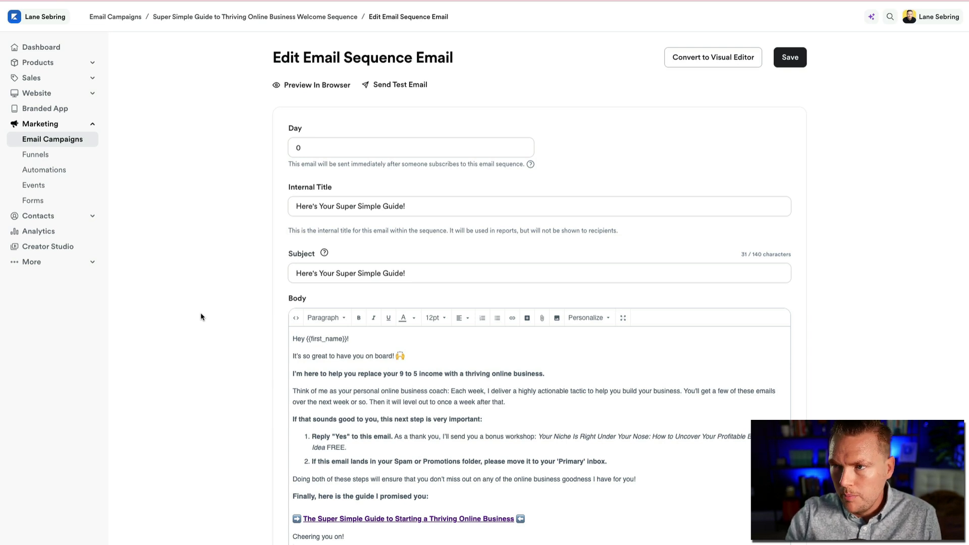
# - Scroll through the day-0 'Here's Your Super Simple Guide!' email to review its subject and body
pyautogui.scroll(-1, 201, 316)
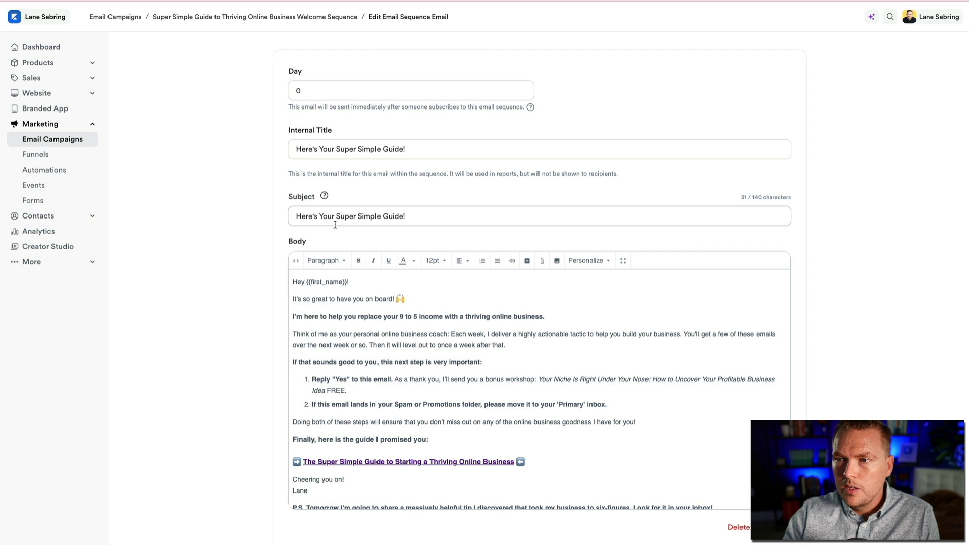
pyautogui.scroll(-1, 335, 225)
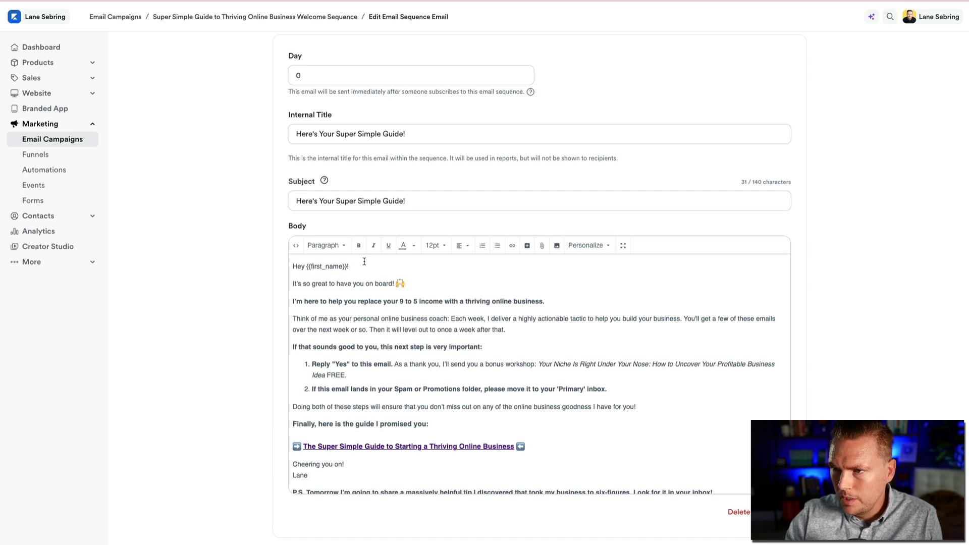
pyautogui.click(595, 245)
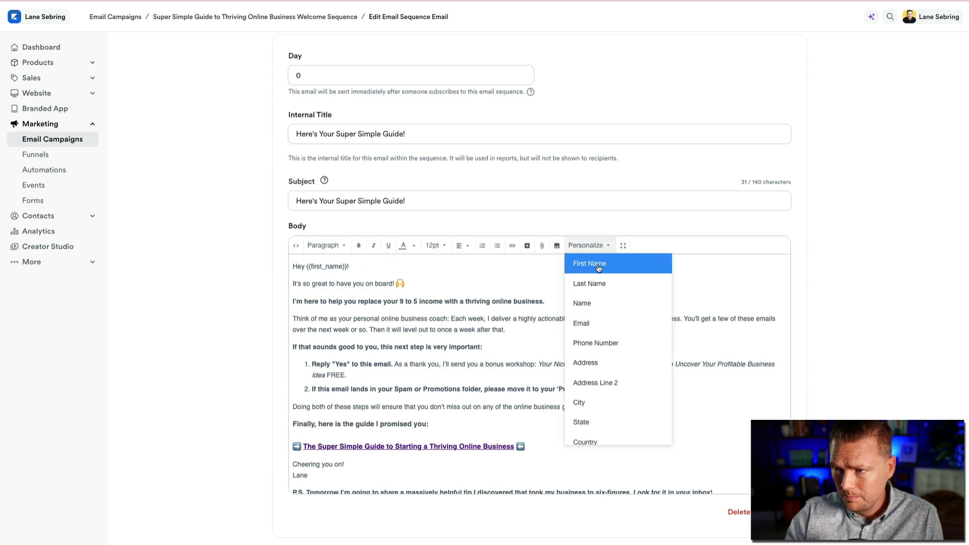
pyautogui.click(220, 281)
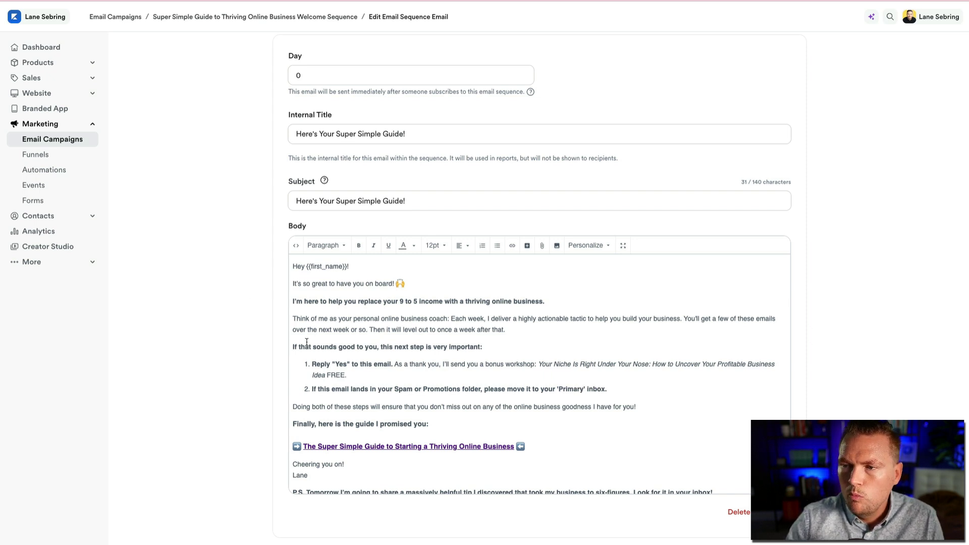
pyautogui.scroll(-2, 360, 362)
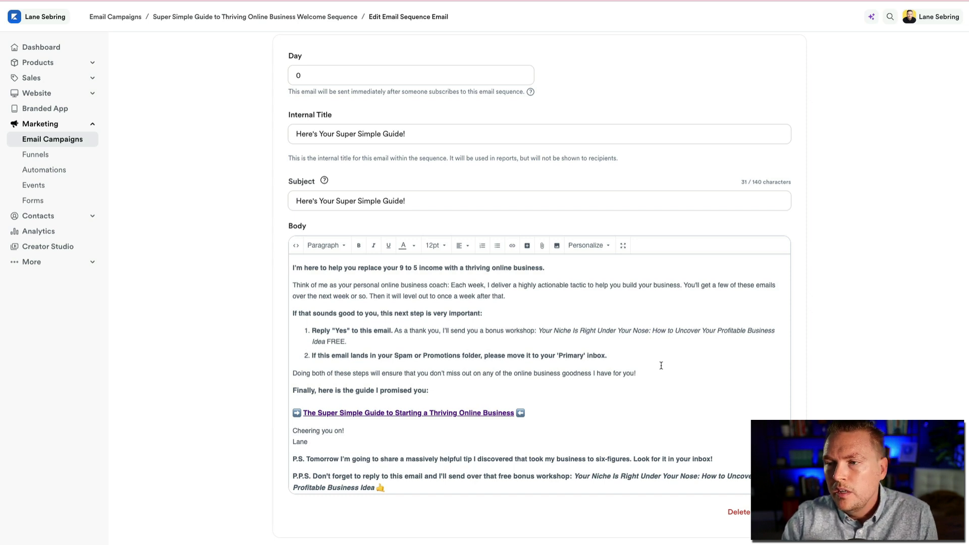
pyautogui.scroll(-1, 660, 365)
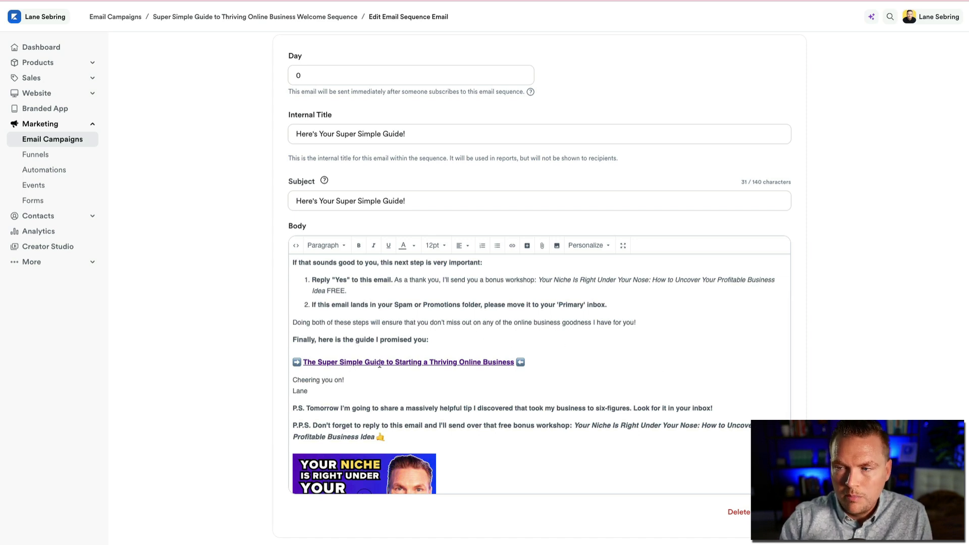
pyautogui.moveTo(304, 361); pyautogui.dragTo(512, 366)
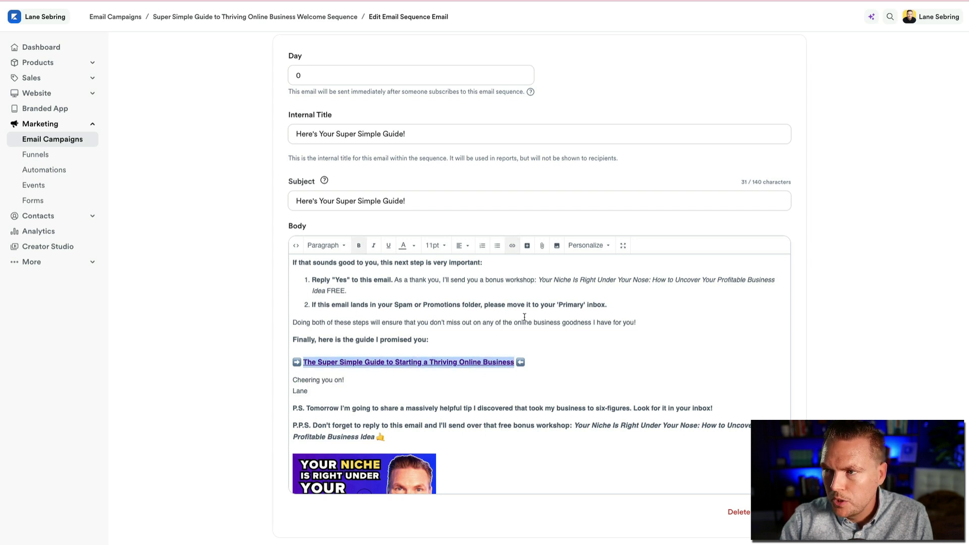
pyautogui.click(512, 246)
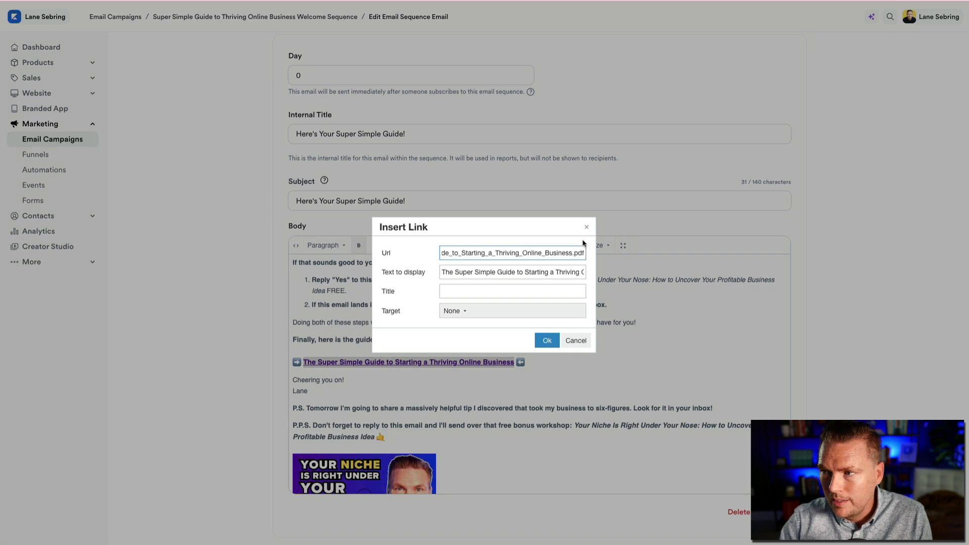
pyautogui.click(576, 340)
pyautogui.click(577, 382)
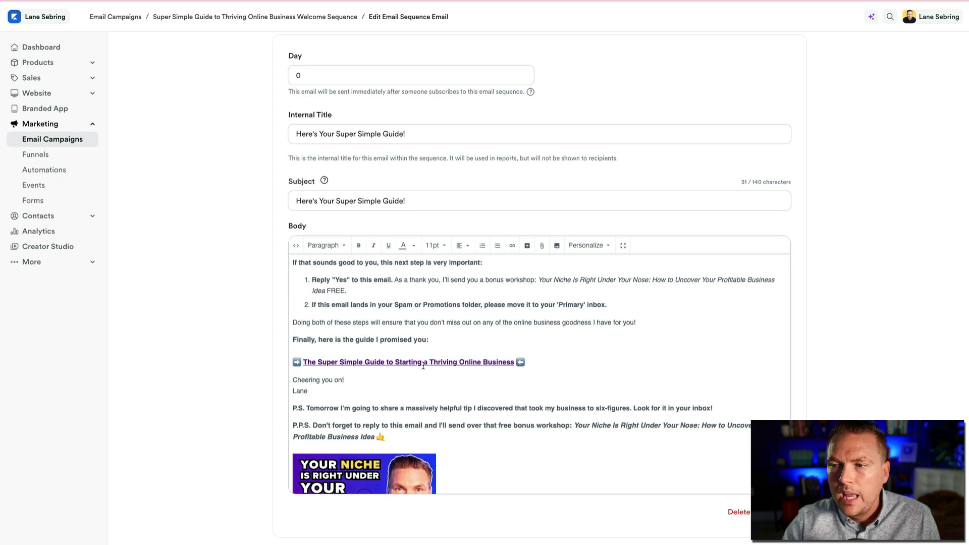
pyautogui.scroll(-4, 423, 365)
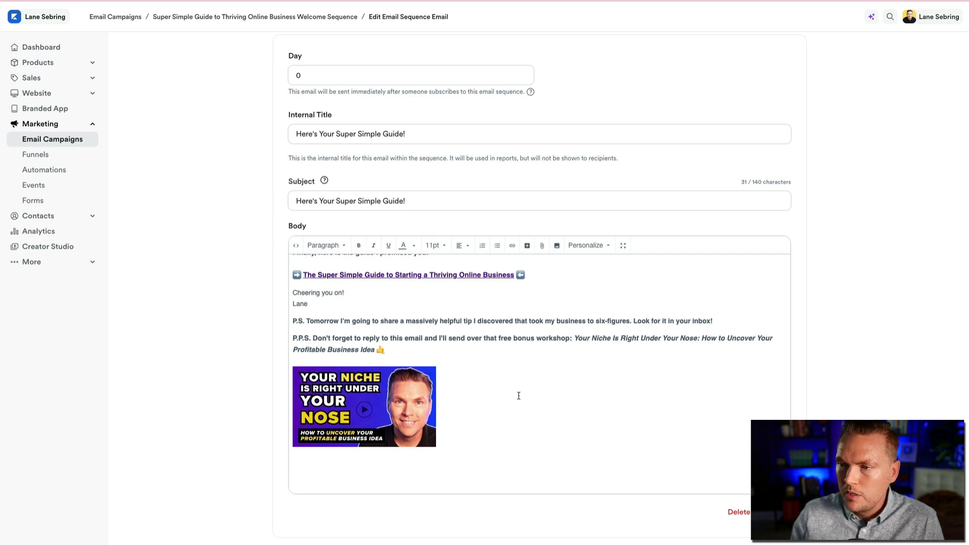
pyautogui.scroll(3, 518, 395)
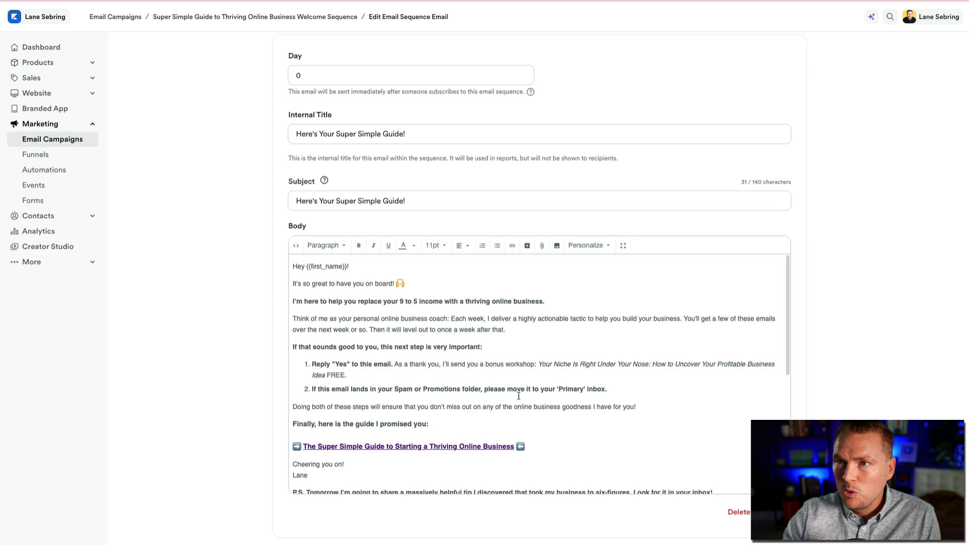